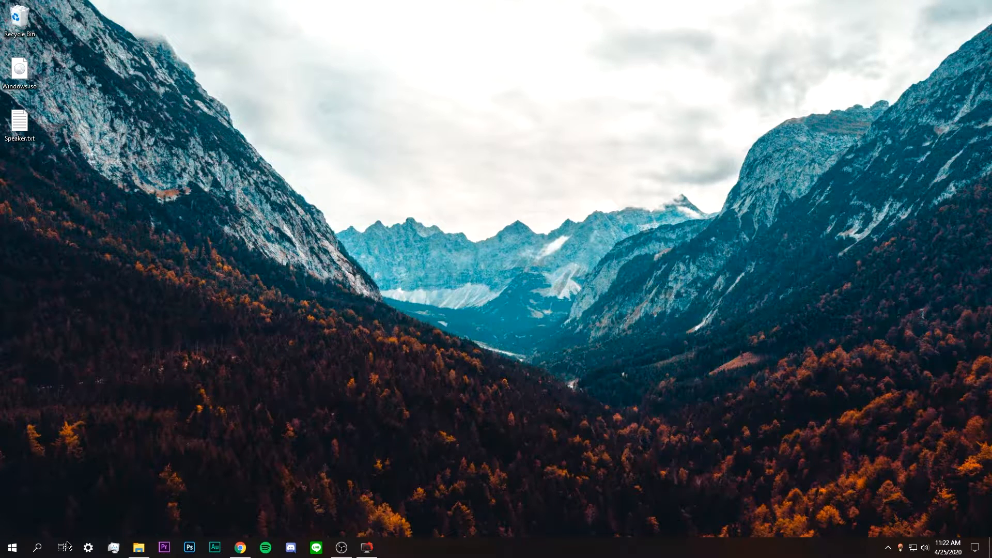
Open Command Prompt, run powercfg -duplicatescheme e9a42b02-d5df-448d-aa00-03f14749eb61, and close the window
{"action": "left_click", "coordinate": [36, 545]}
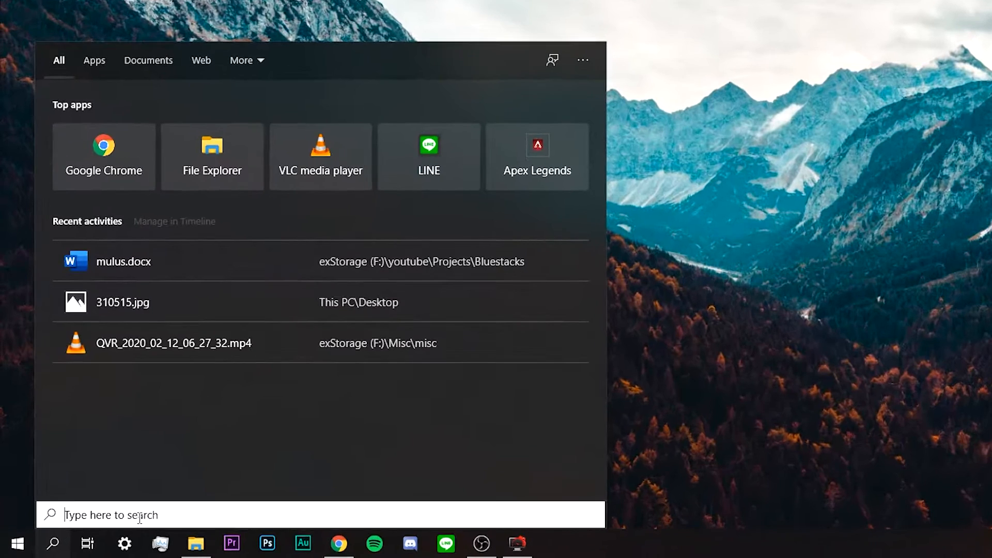
{"action": "type", "text": "cmd"}
{"action": "key", "text": "Return"}
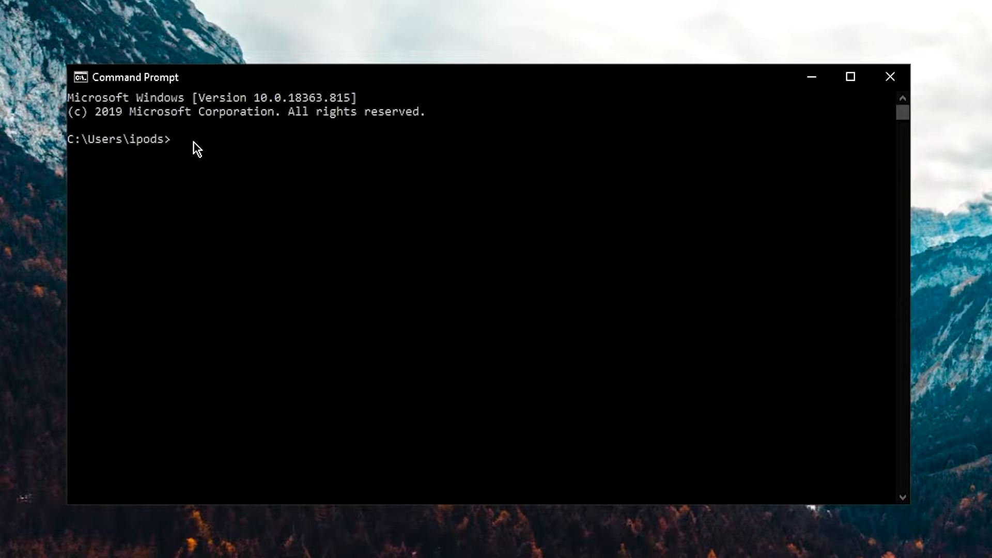
{"action": "left_click", "coordinate": [193, 141]}
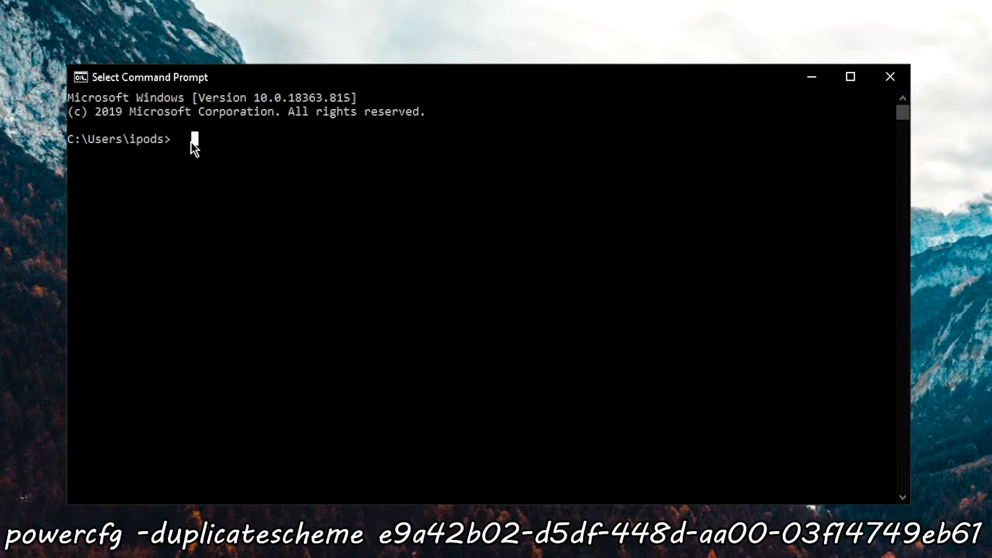
{"action": "type", "text": "powercfg -duplicatescheme e9a42b02-d5df-448d-aa00-03f14749eb61"}
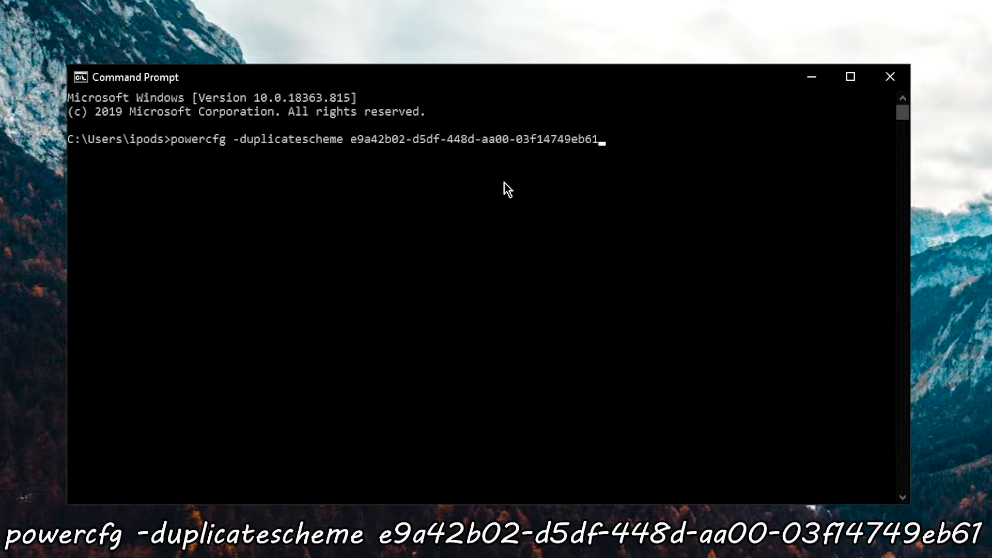
{"action": "key", "text": "Return"}
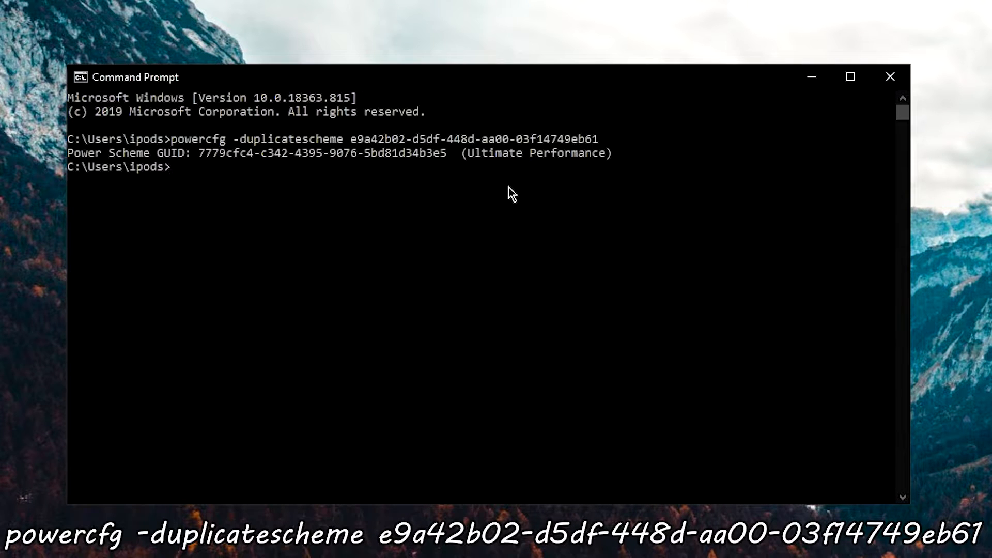
{"action": "left_click", "coordinate": [883, 82]}
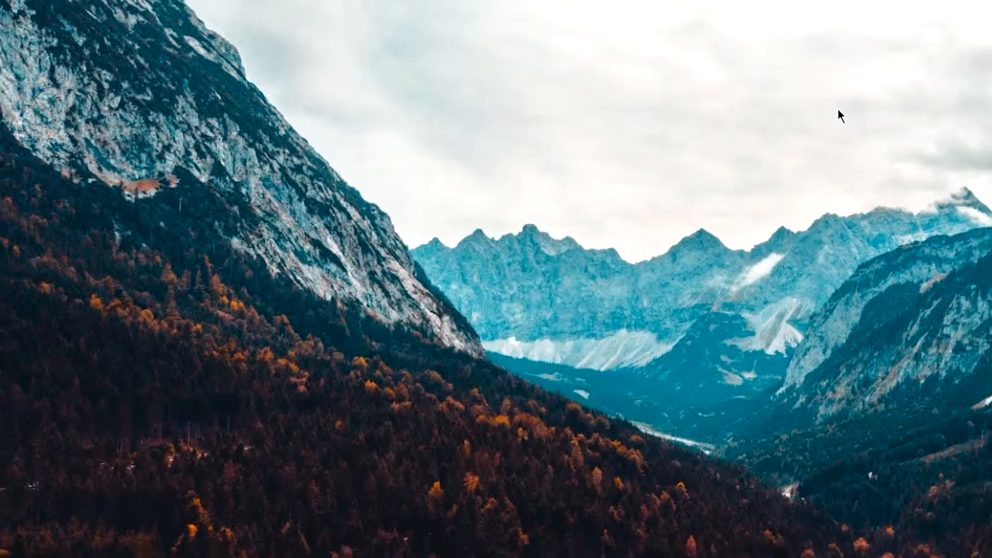
Switch to Quick CPU, make Ultimate Performance the active system power plan, and apply the CPU performance settings
{"action": "left_click", "coordinate": [240, 548]}
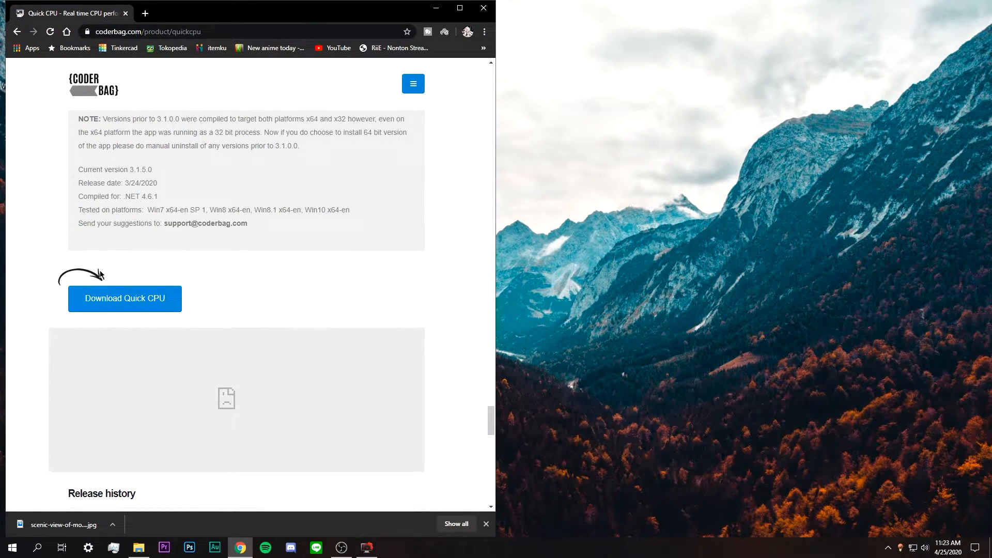
{"action": "left_click", "coordinate": [369, 550]}
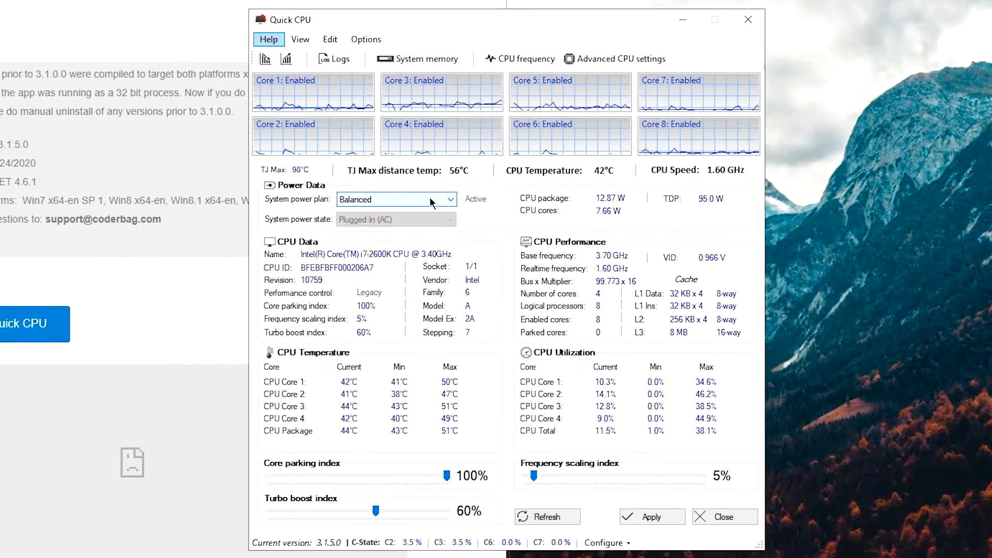
{"action": "left_click", "coordinate": [448, 209]}
{"action": "left_click", "coordinate": [414, 213]}
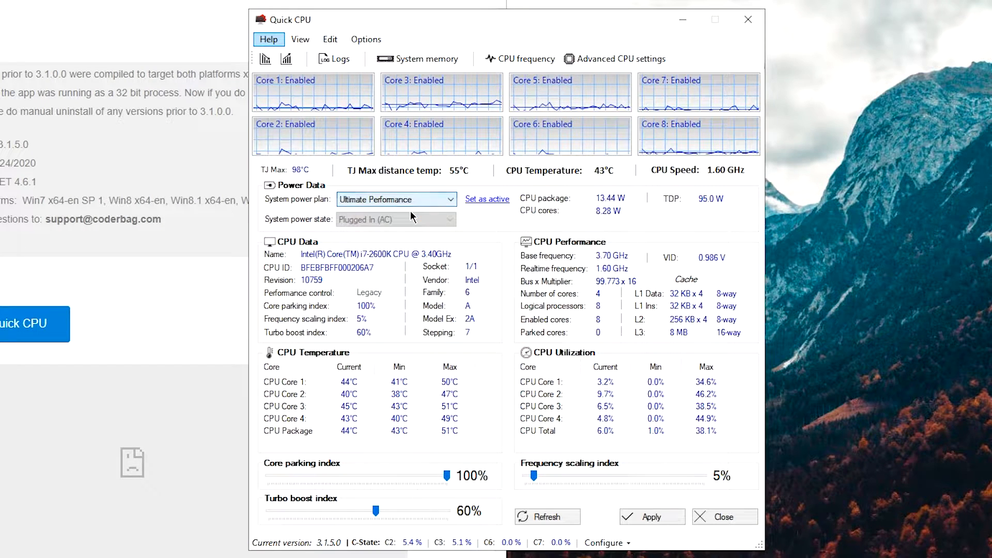
{"action": "left_click", "coordinate": [489, 199]}
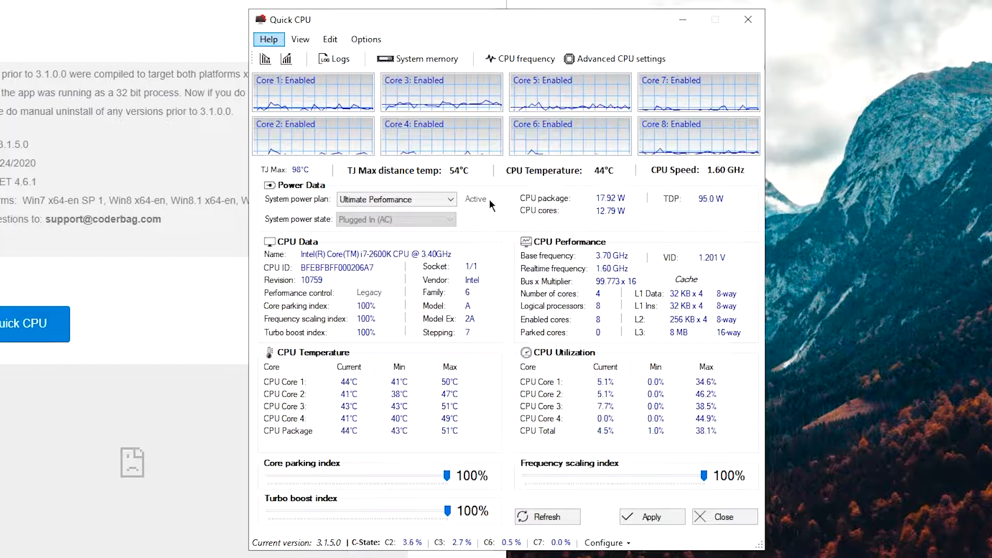
{"action": "left_click", "coordinate": [287, 60]}
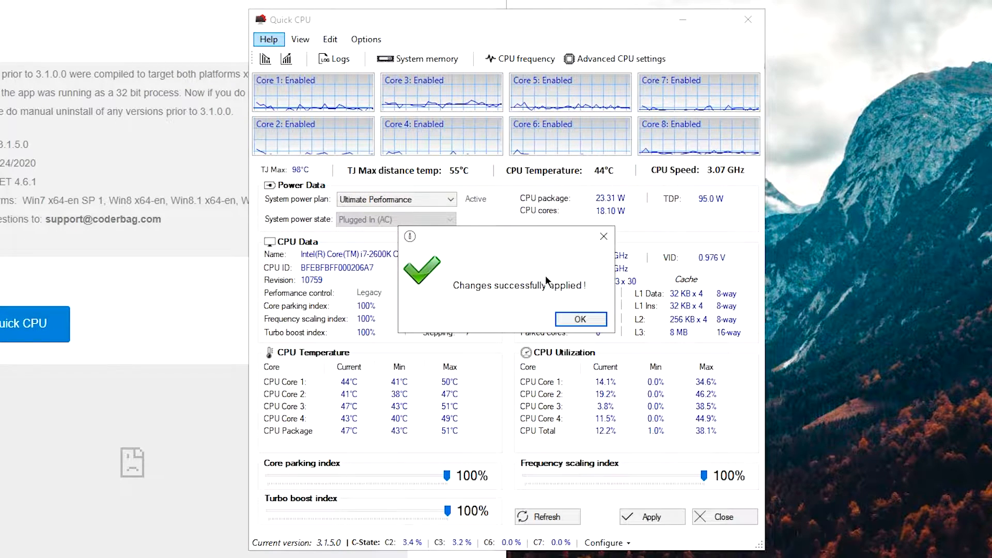
{"action": "left_click", "coordinate": [584, 319]}
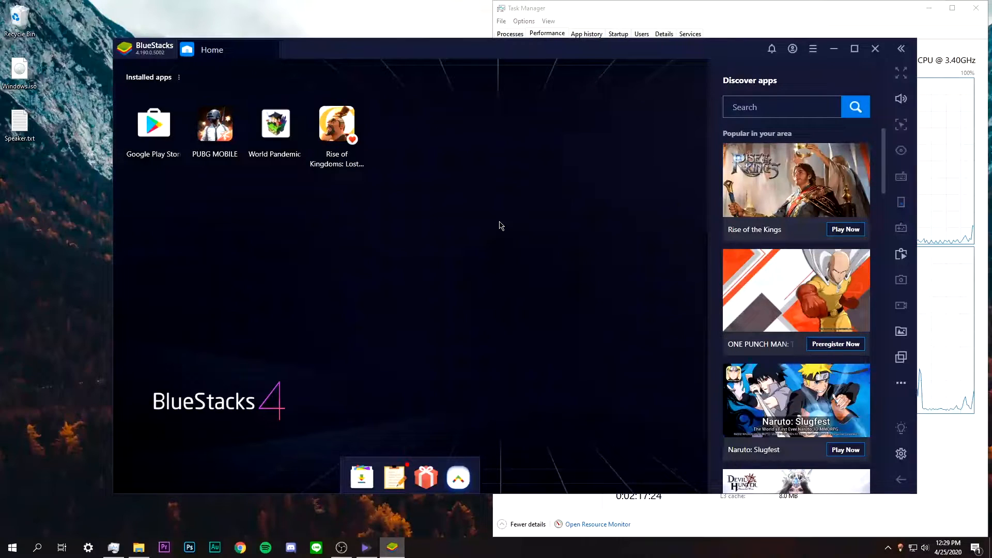
In the BlueStacks engine settings, set the performance profile to Custom
{"action": "left_click", "coordinate": [813, 48]}
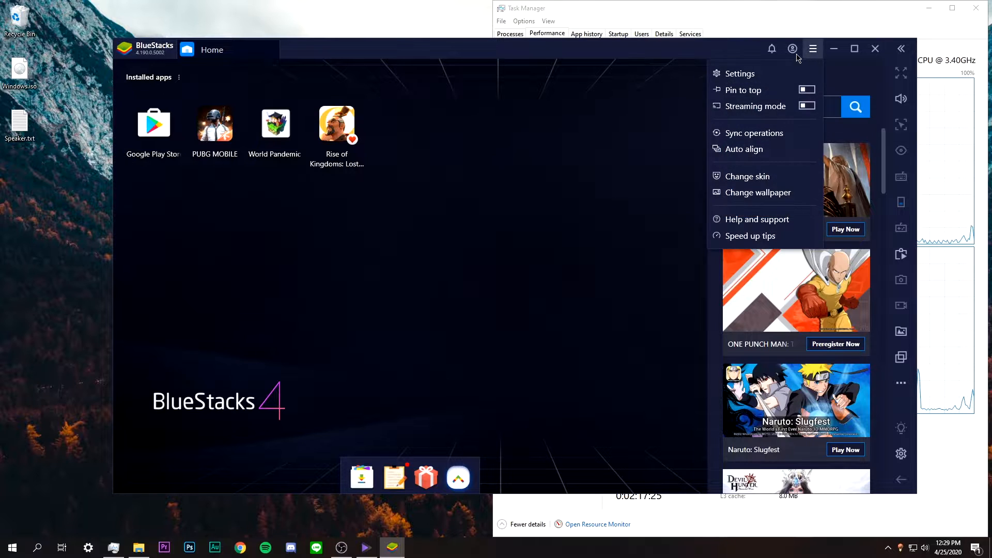
{"action": "left_click", "coordinate": [741, 74]}
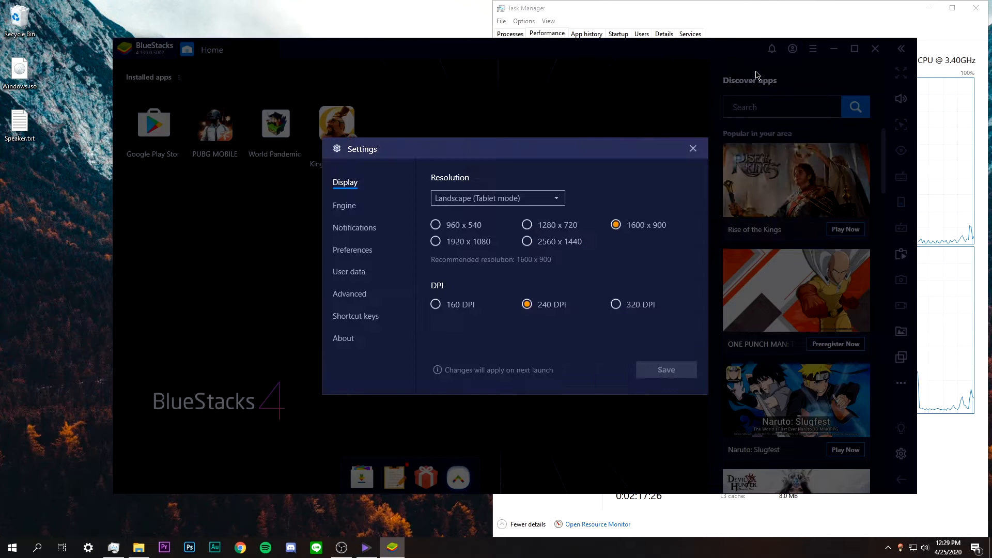
{"action": "left_click", "coordinate": [355, 206]}
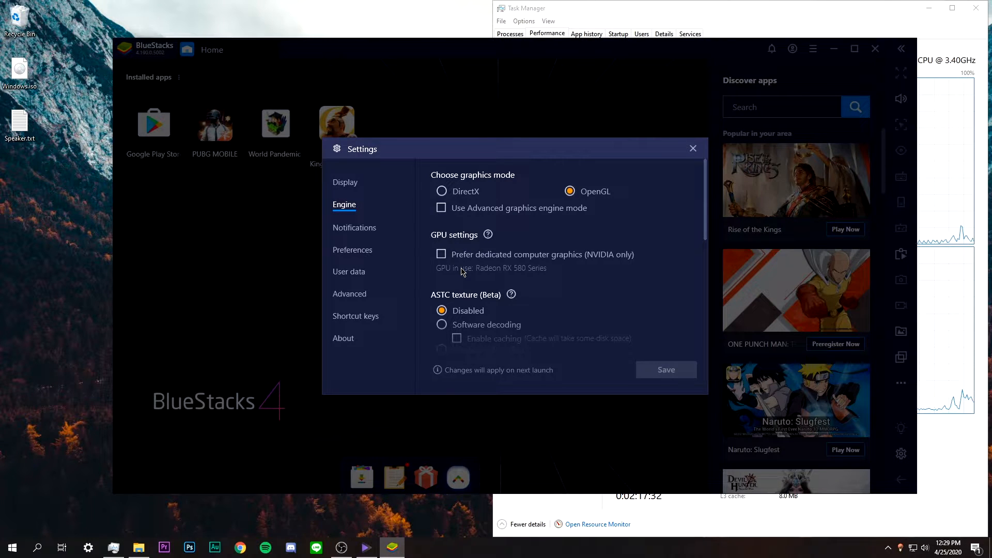
{"action": "scroll", "coordinate": [463, 271], "scroll_direction": "down", "scroll_amount": 2}
{"action": "scroll", "coordinate": [463, 271], "scroll_direction": "down", "scroll_amount": 6}
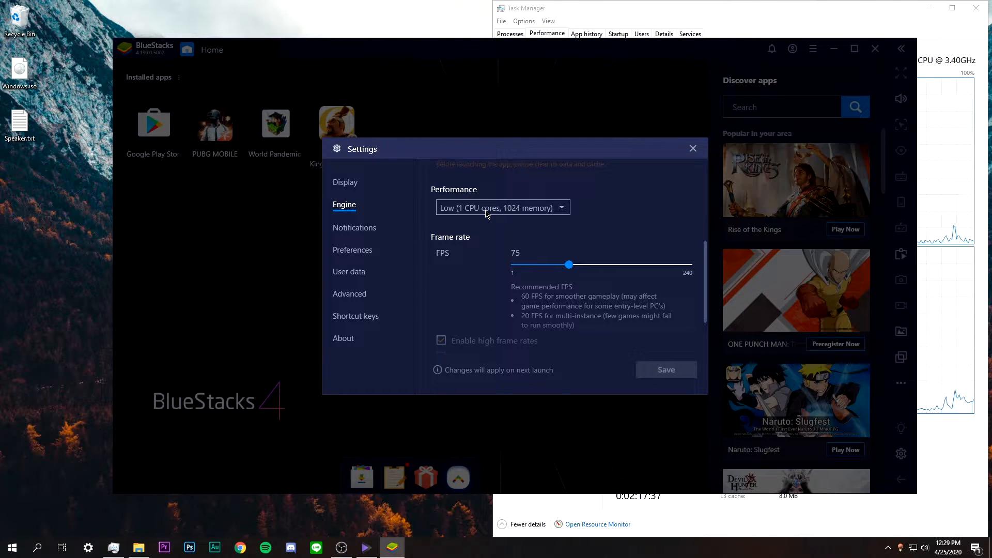
{"action": "left_click", "coordinate": [486, 212]}
{"action": "left_click", "coordinate": [479, 268]}
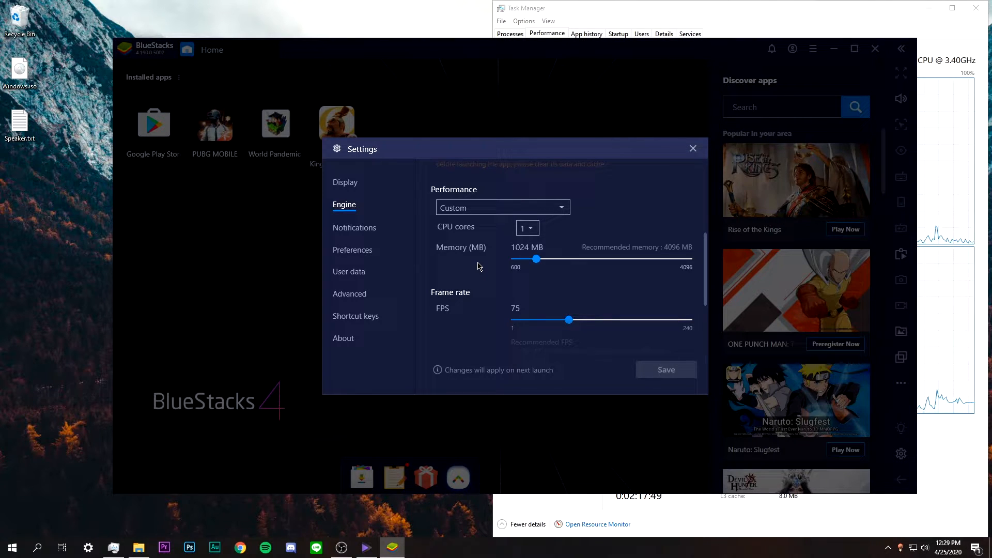
Check the processor's core count in Task Manager and set the BlueStacks CPU cores to 4
{"action": "left_click", "coordinate": [770, 13]}
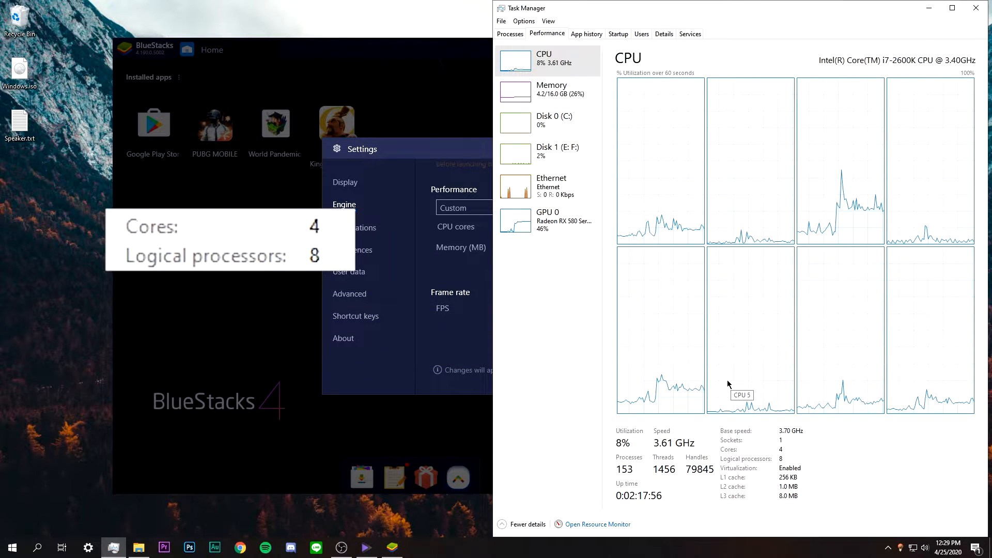
{"action": "left_click", "coordinate": [462, 268]}
{"action": "left_click", "coordinate": [524, 228]}
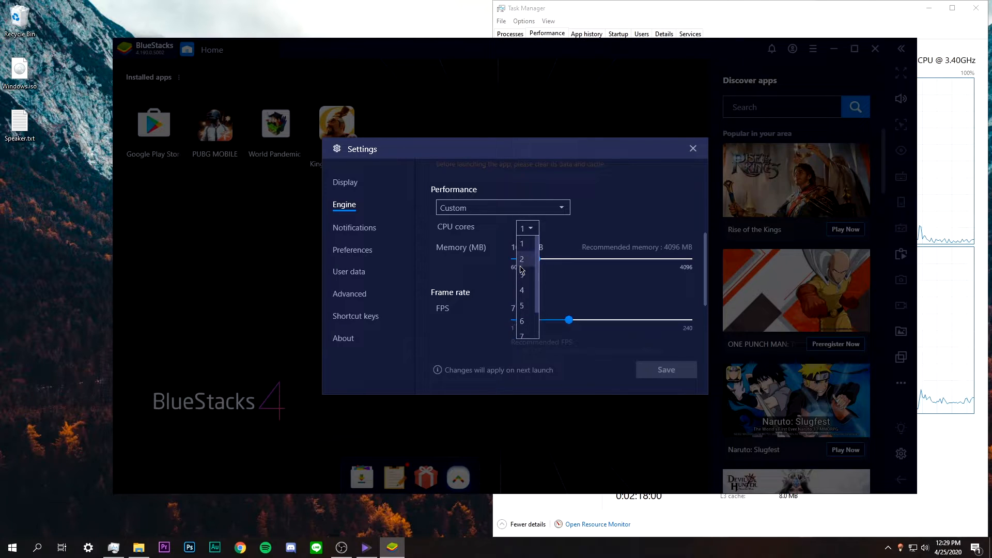
{"action": "left_click", "coordinate": [522, 289]}
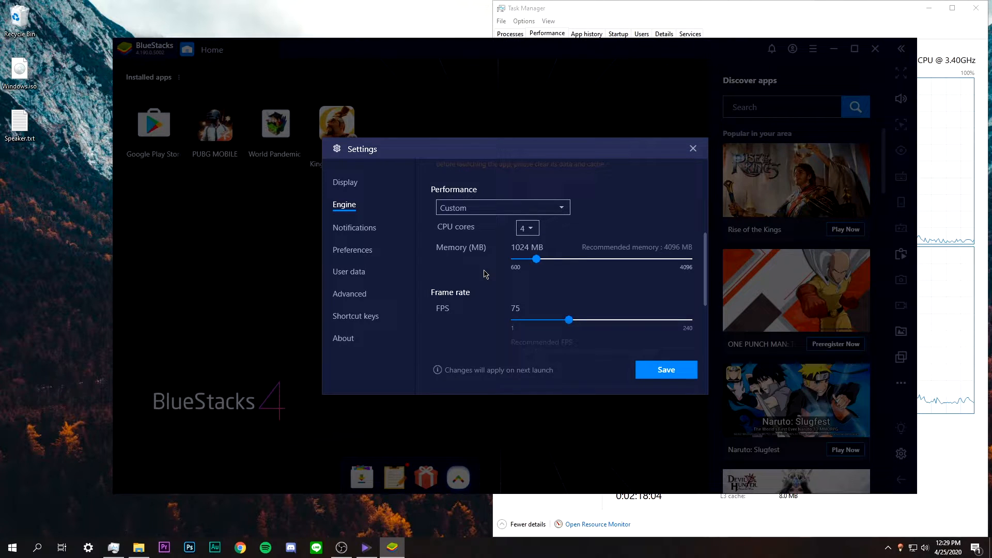
Try 4096 MB of engine memory, set it back to 1024 MB, and save the changes with a BlueStacks restart
{"action": "left_click_drag", "start_coordinate": [536, 258], "coordinate": [691, 259]}
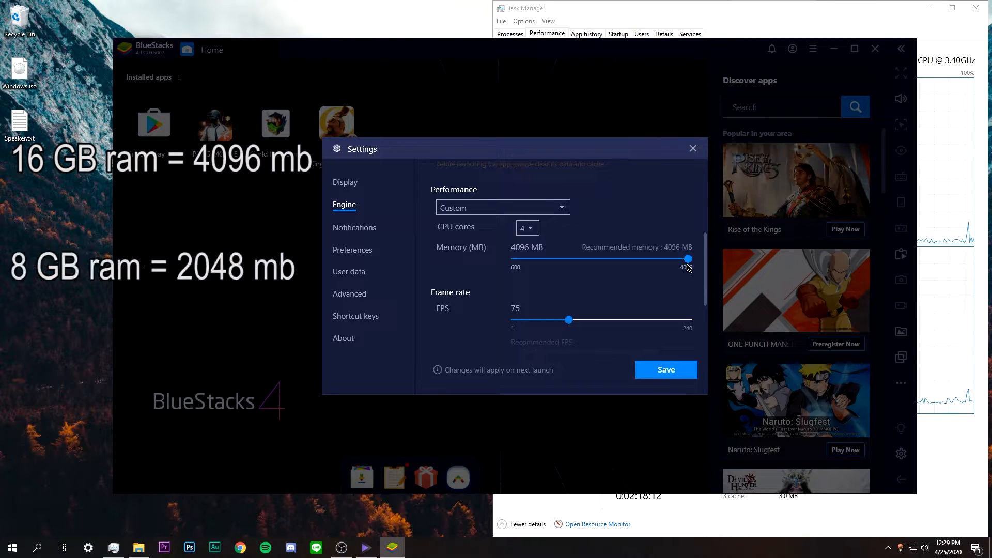
{"action": "left_click_drag", "start_coordinate": [687, 259], "coordinate": [537, 263]}
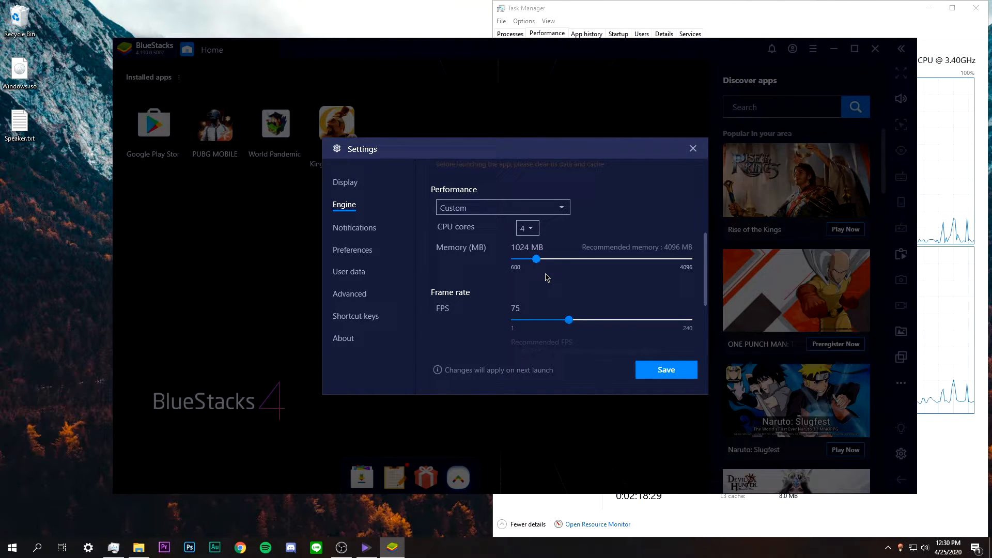
{"action": "left_click", "coordinate": [666, 369]}
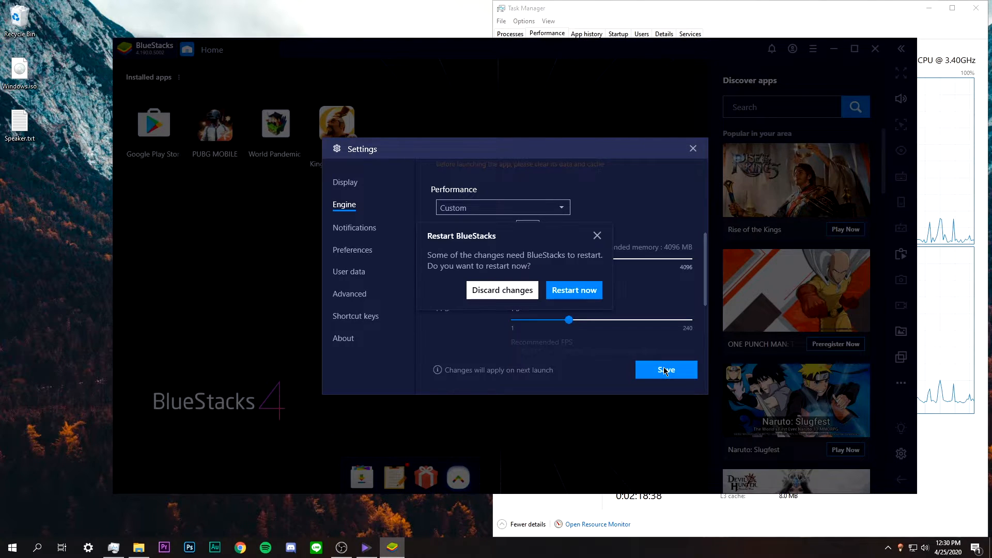
{"action": "left_click", "coordinate": [571, 293]}
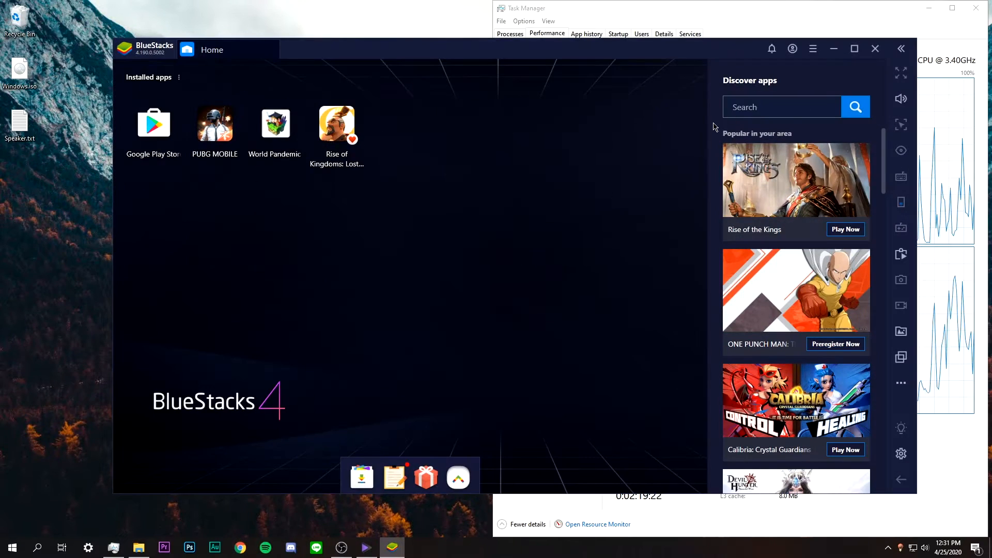
Set the BlueStacks display to 1600 x 900 resolution and 160 DPI, saving the changes with a restart
{"action": "left_click", "coordinate": [813, 49]}
{"action": "left_click", "coordinate": [728, 76]}
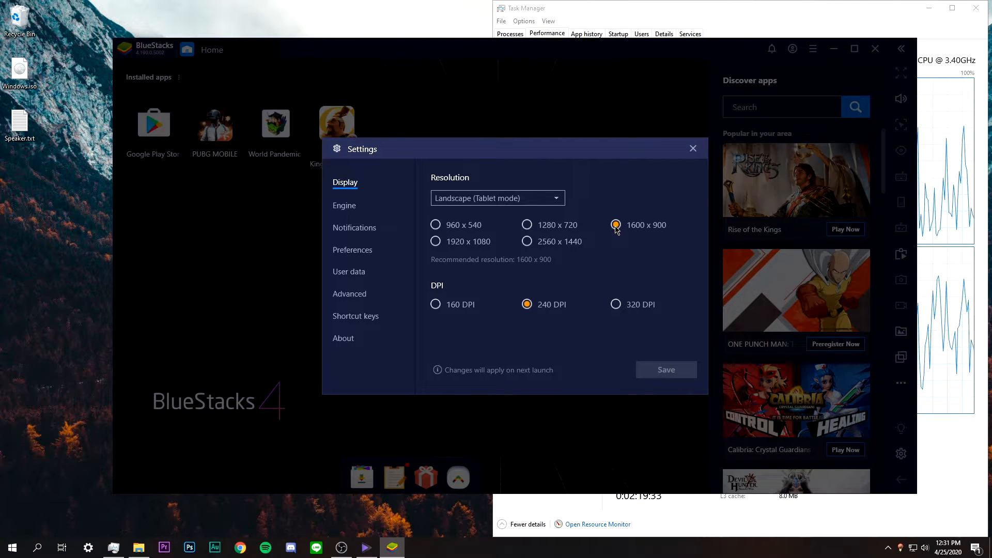
{"action": "left_click", "coordinate": [527, 225]}
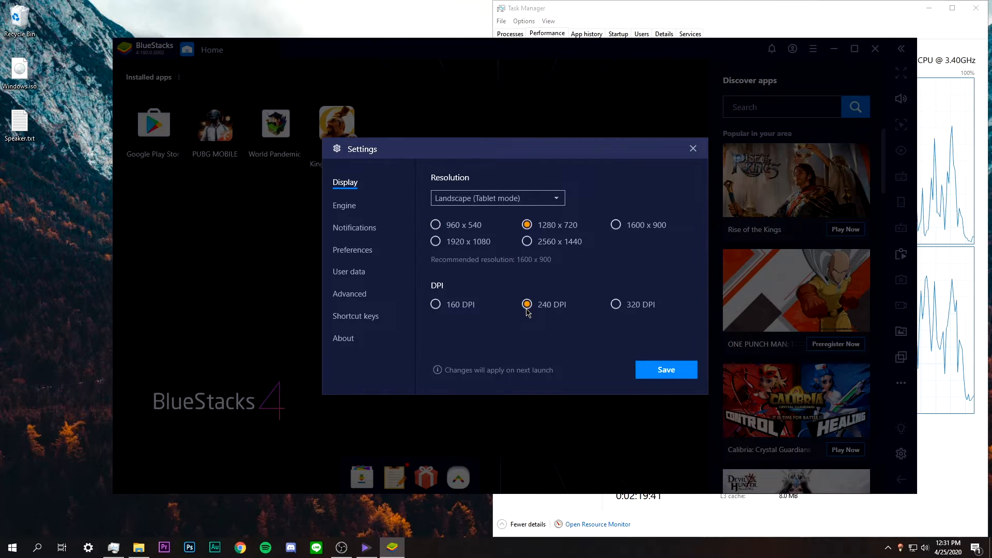
{"action": "left_click", "coordinate": [437, 306]}
{"action": "left_click", "coordinate": [614, 226]}
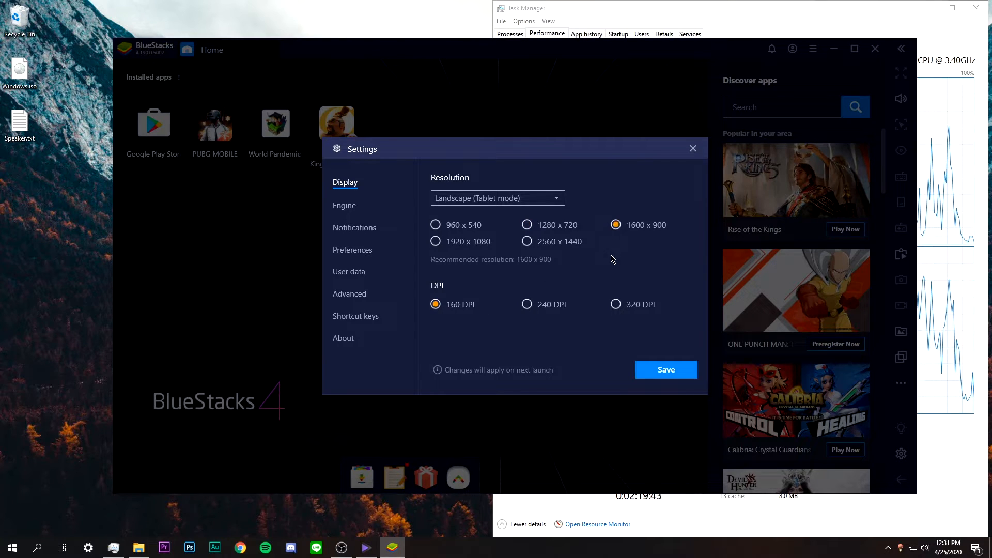
{"action": "left_click", "coordinate": [667, 369]}
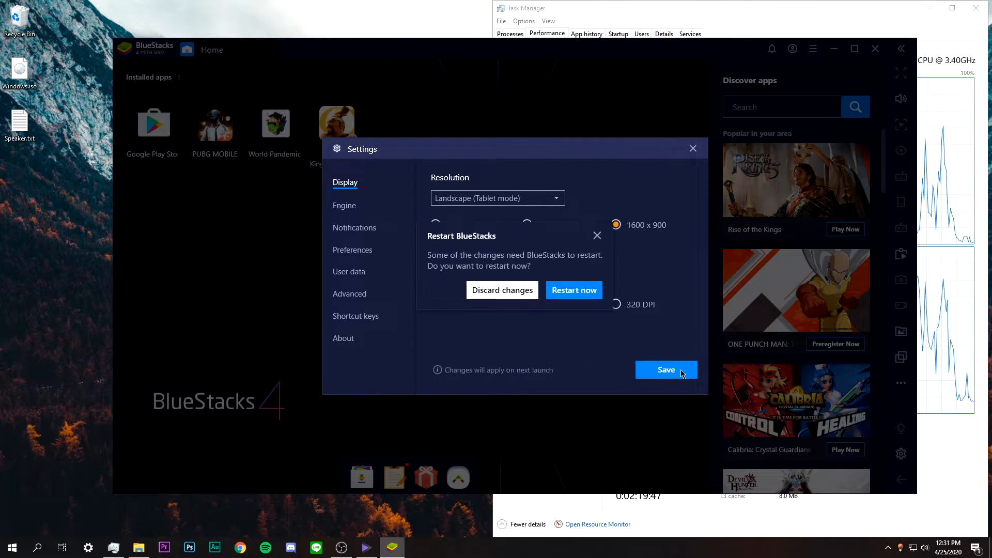
{"action": "left_click", "coordinate": [595, 297]}
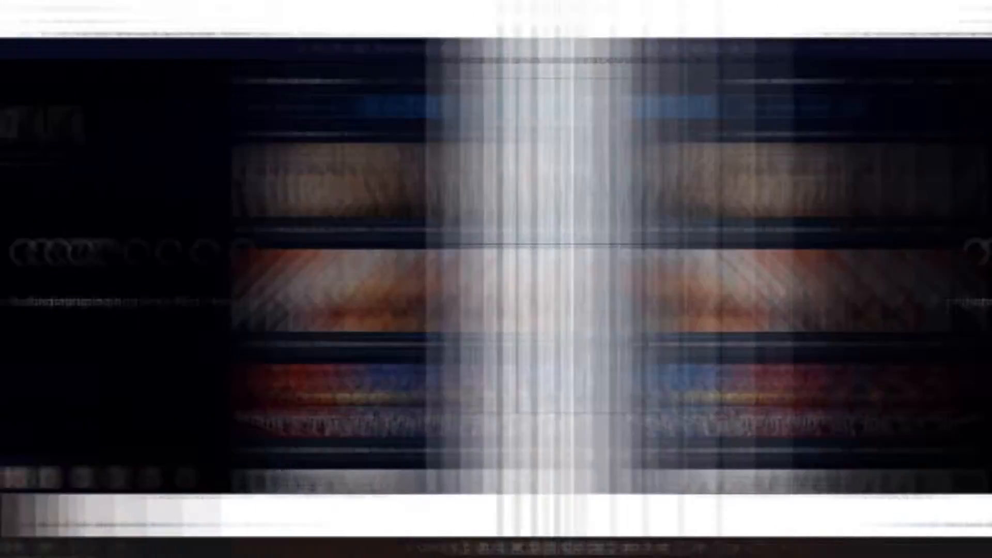